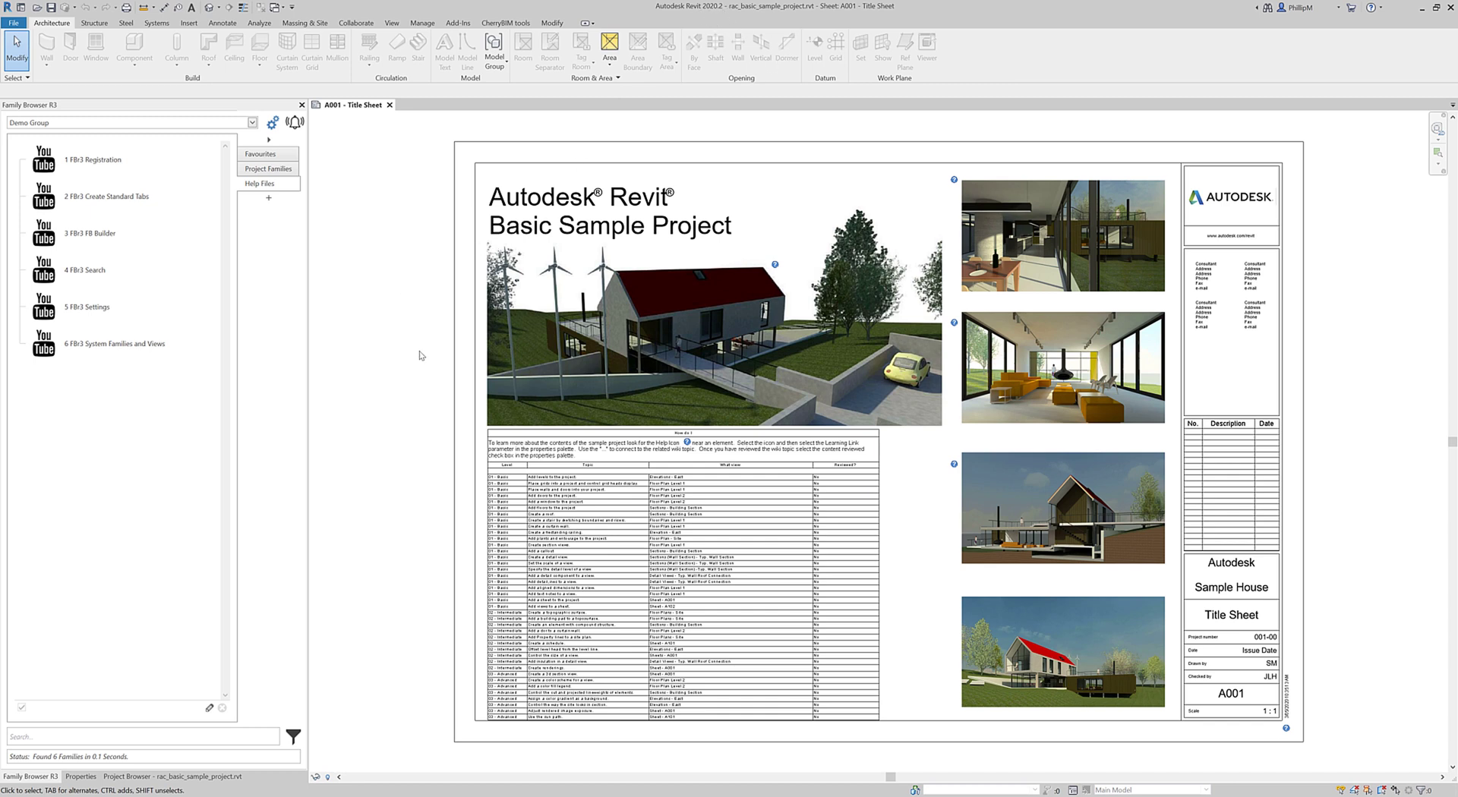
Step: Check the library groups available in the Family Browser and open its online management dashboard
{"action": "left_click", "coordinate": [252, 122]}
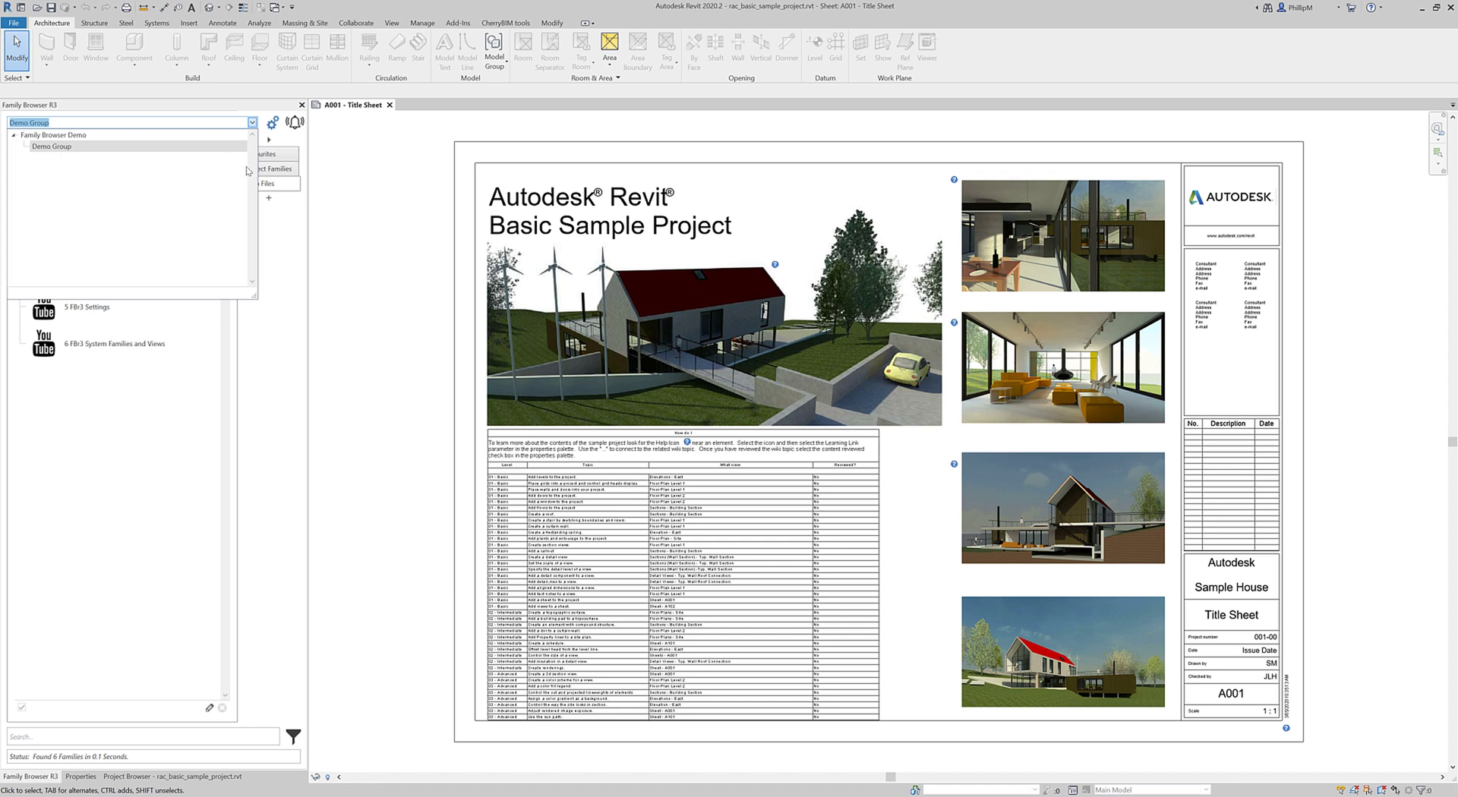
{"action": "left_click", "coordinate": [375, 221]}
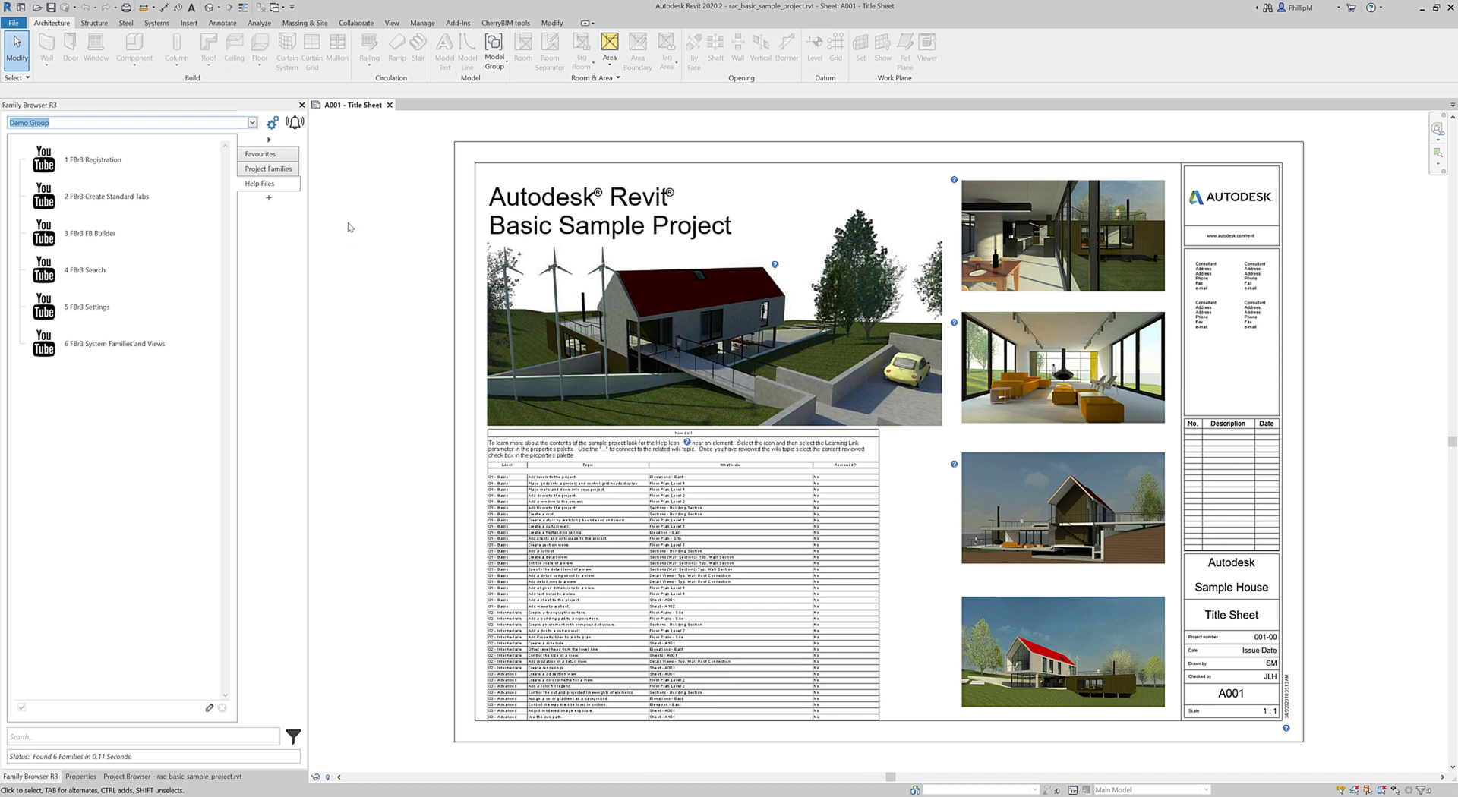
{"action": "left_click", "coordinate": [273, 124]}
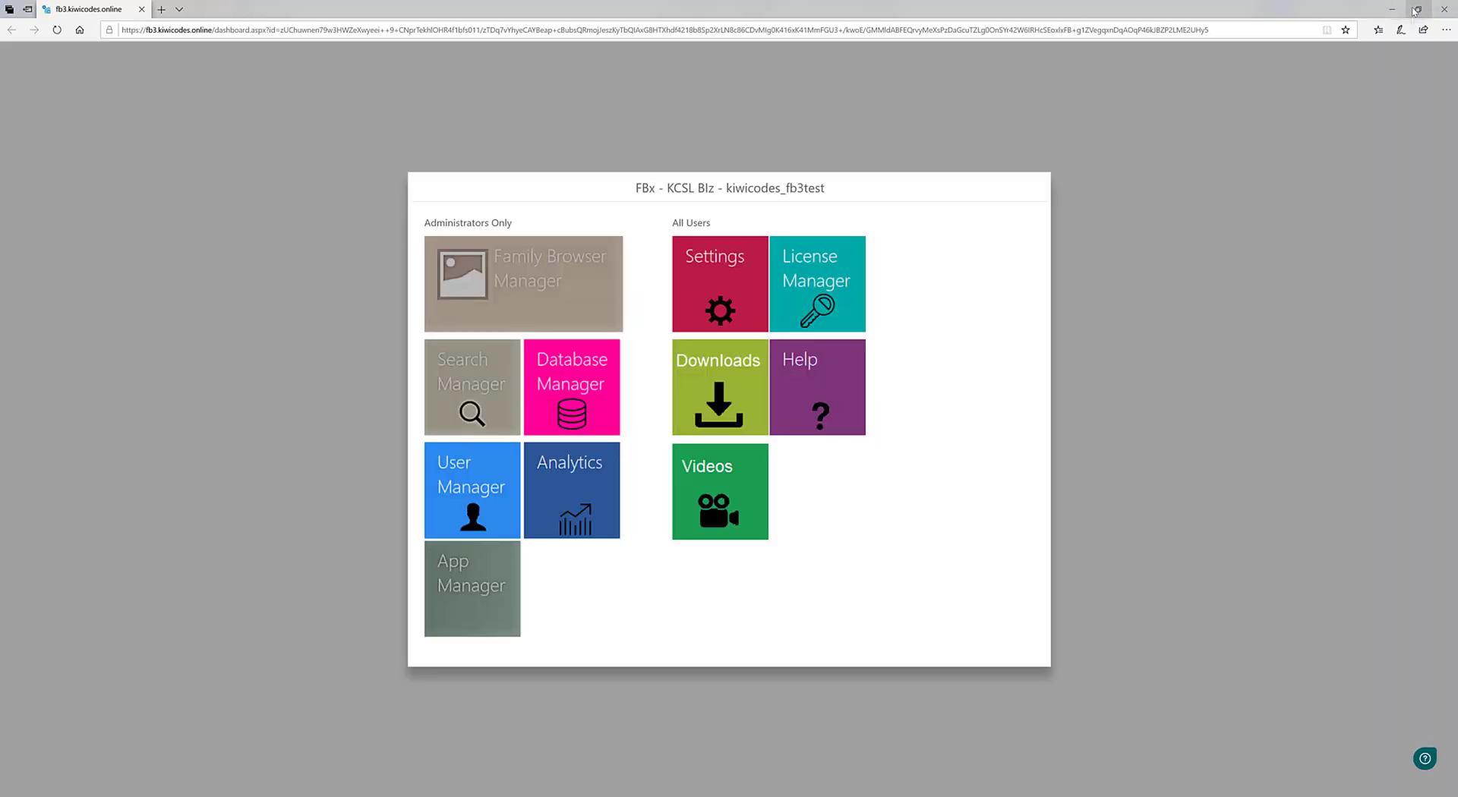
Step: Restore the dashboard window from full screen, place it beside the Family Browser panel and enlarge it to cover most of the sheet
{"action": "left_click", "coordinate": [1417, 8]}
{"action": "left_click_drag", "start_coordinate": [640, 137], "coordinate": [1025, 78]}
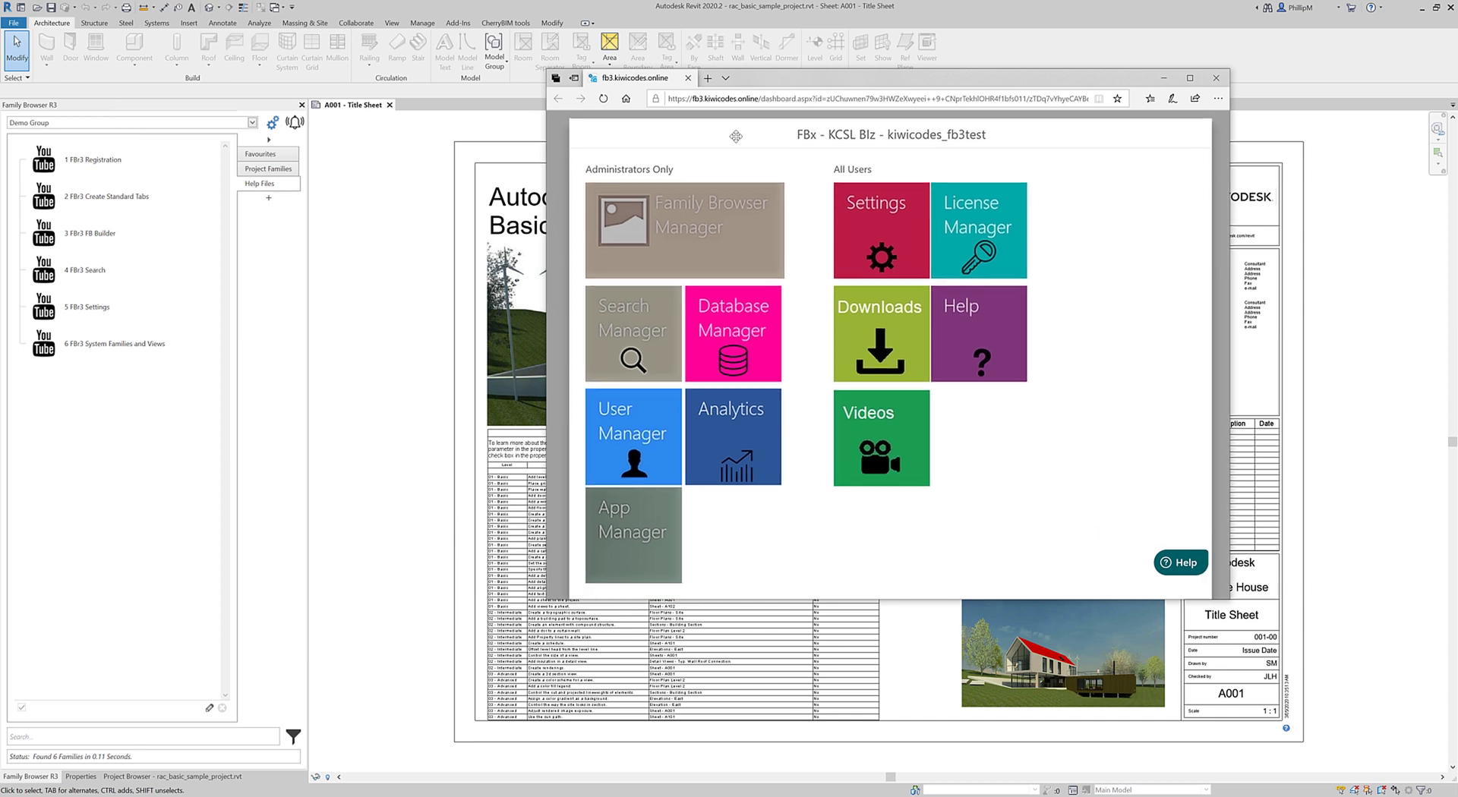
{"action": "left_click_drag", "start_coordinate": [751, 82], "coordinate": [709, 111]}
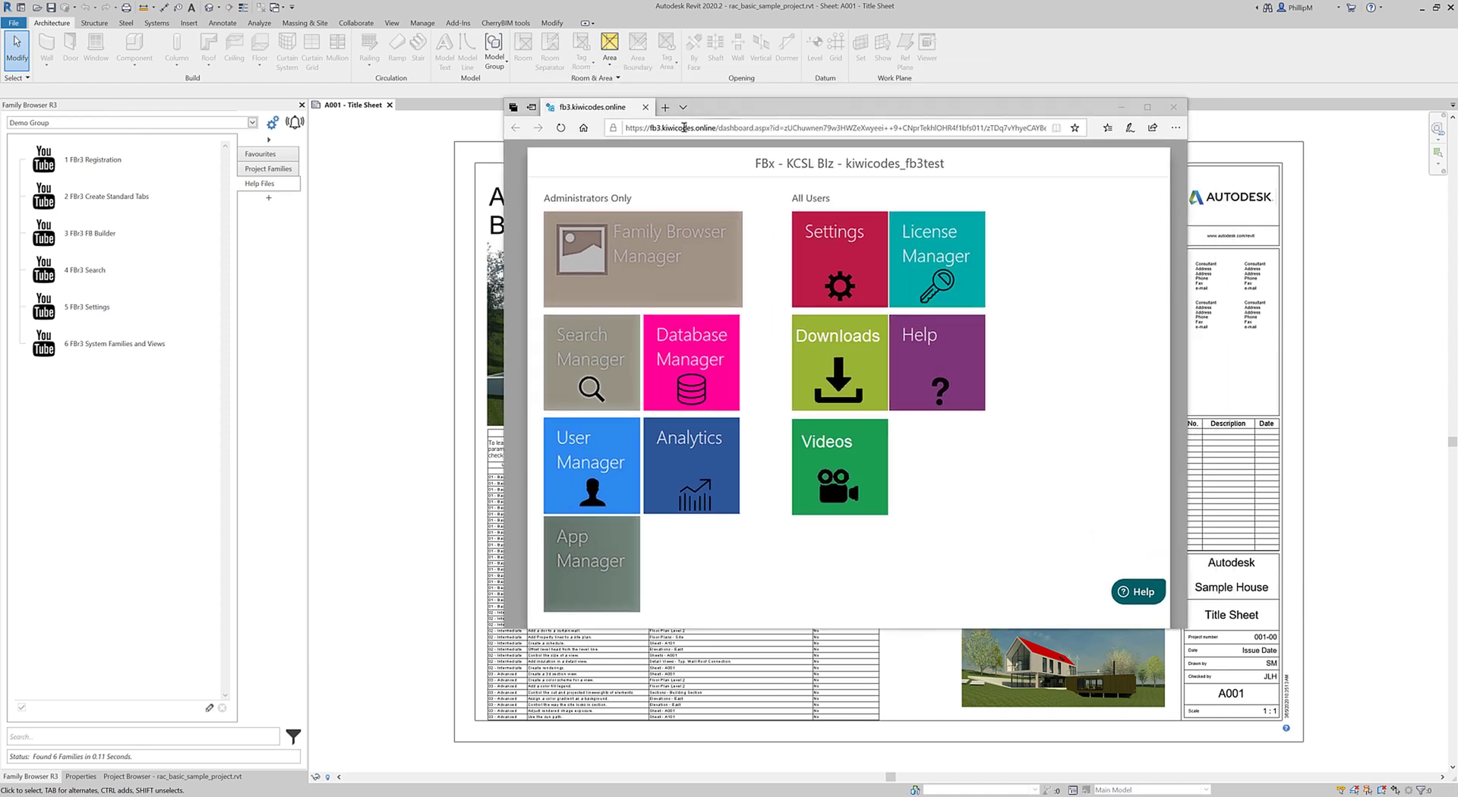
{"action": "left_click_drag", "start_coordinate": [502, 241], "coordinate": [378, 241]}
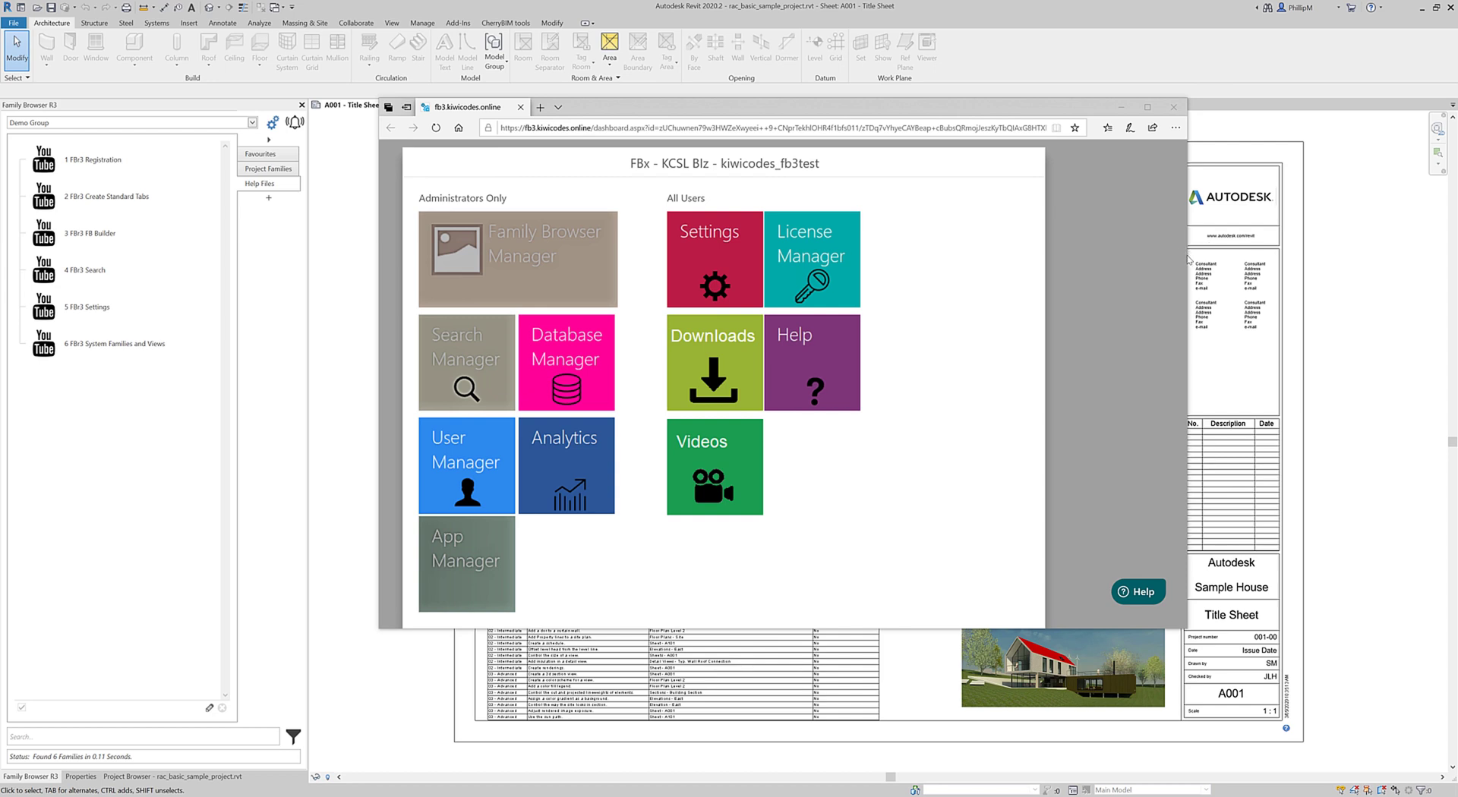
{"action": "left_click_drag", "start_coordinate": [1189, 259], "coordinate": [1320, 256]}
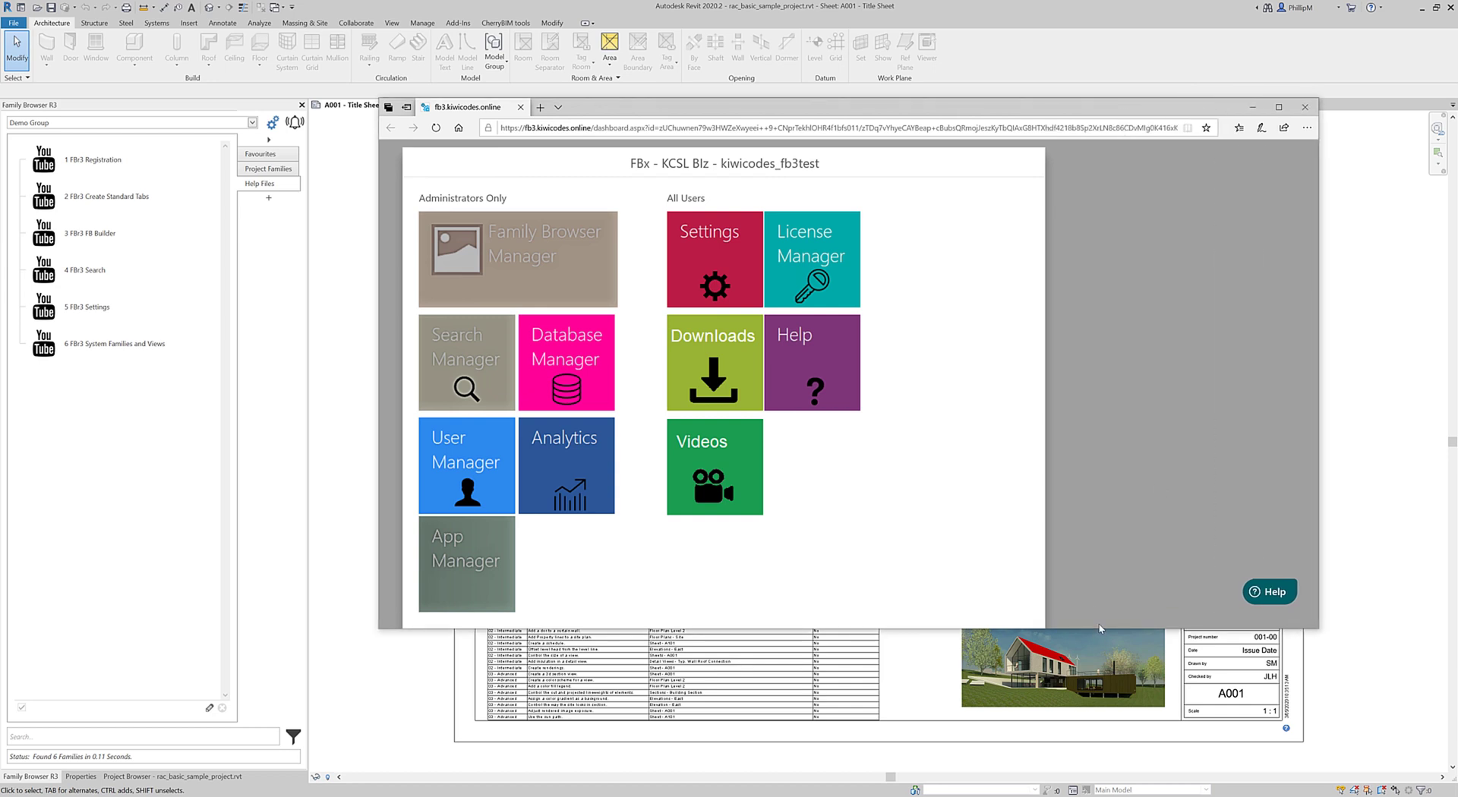
{"action": "left_click_drag", "start_coordinate": [1101, 629], "coordinate": [1100, 700]}
Step: Open the Database Manager's libraries and display the linked Revit versions of the (Company) Documentation library
{"action": "left_click", "coordinate": [557, 402]}
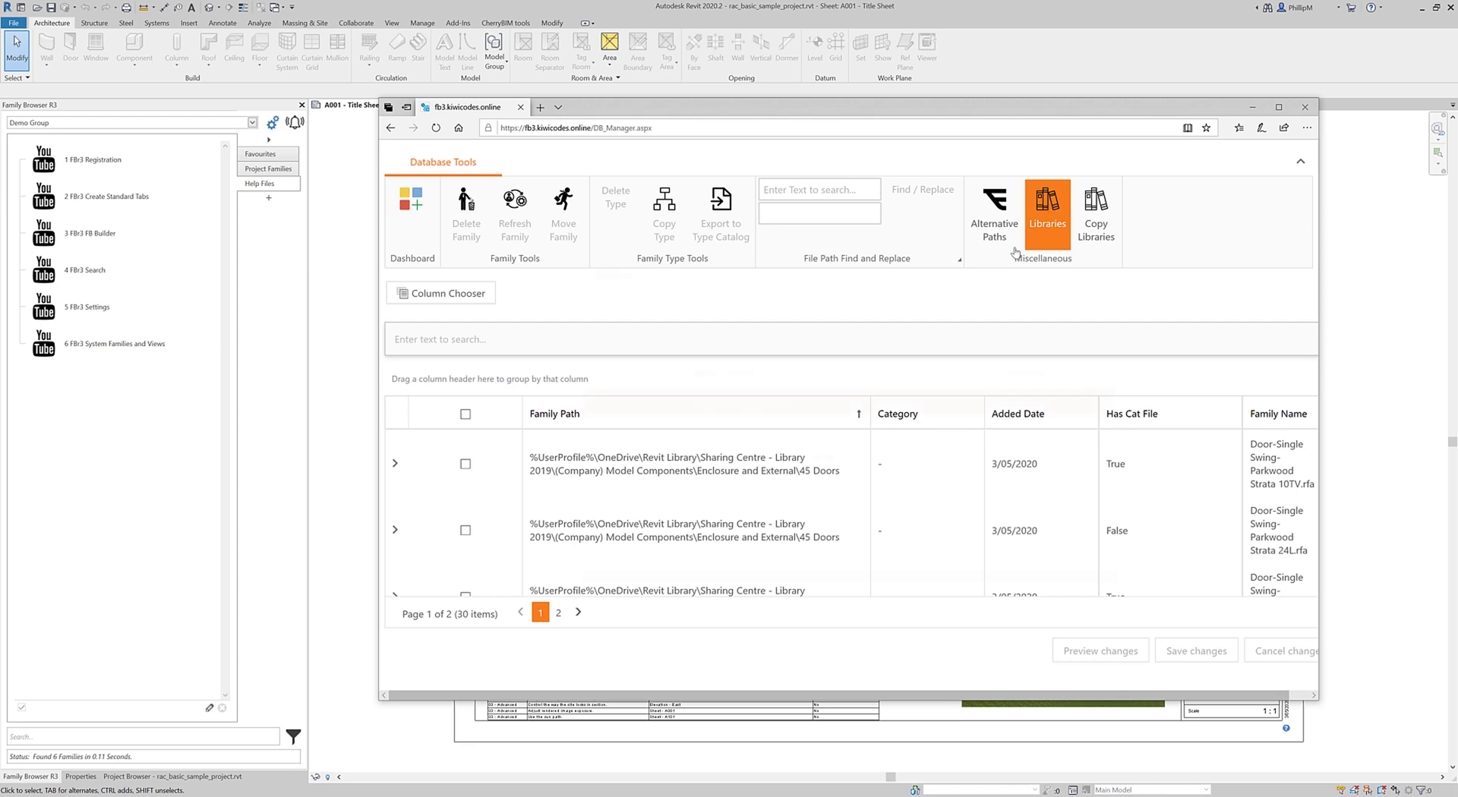
{"action": "left_click", "coordinate": [1051, 208]}
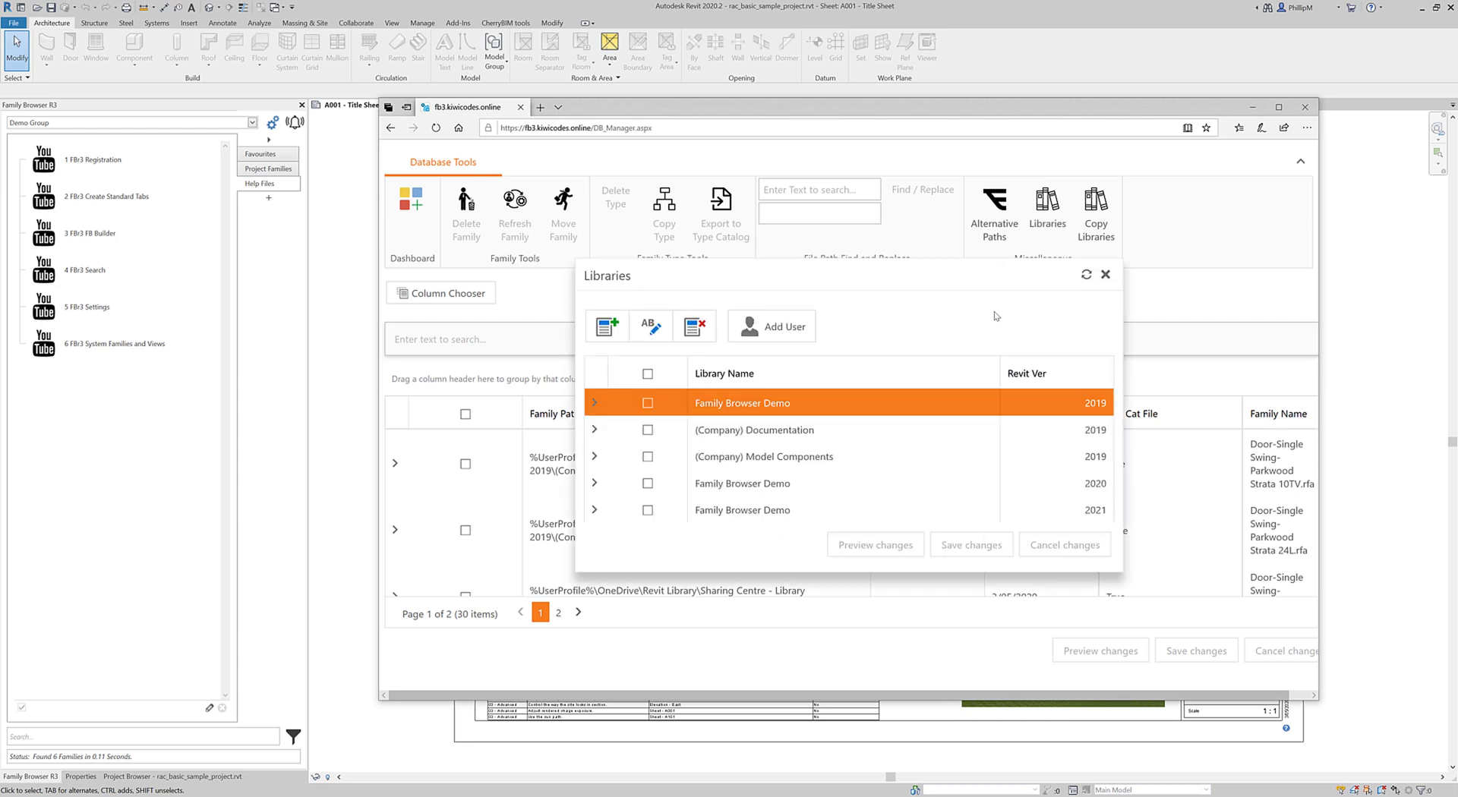
{"action": "left_click", "coordinate": [595, 431]}
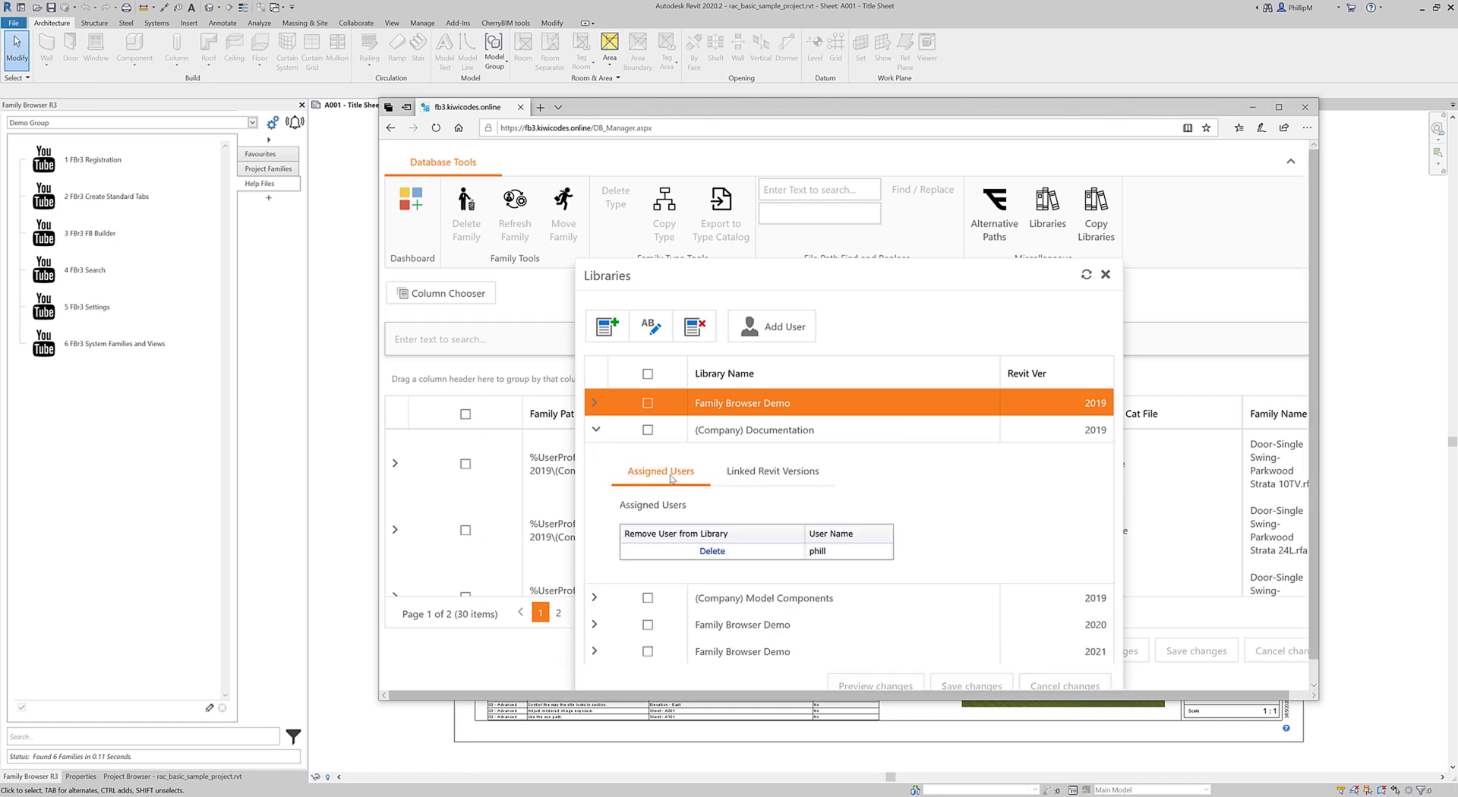
{"action": "left_click", "coordinate": [763, 472]}
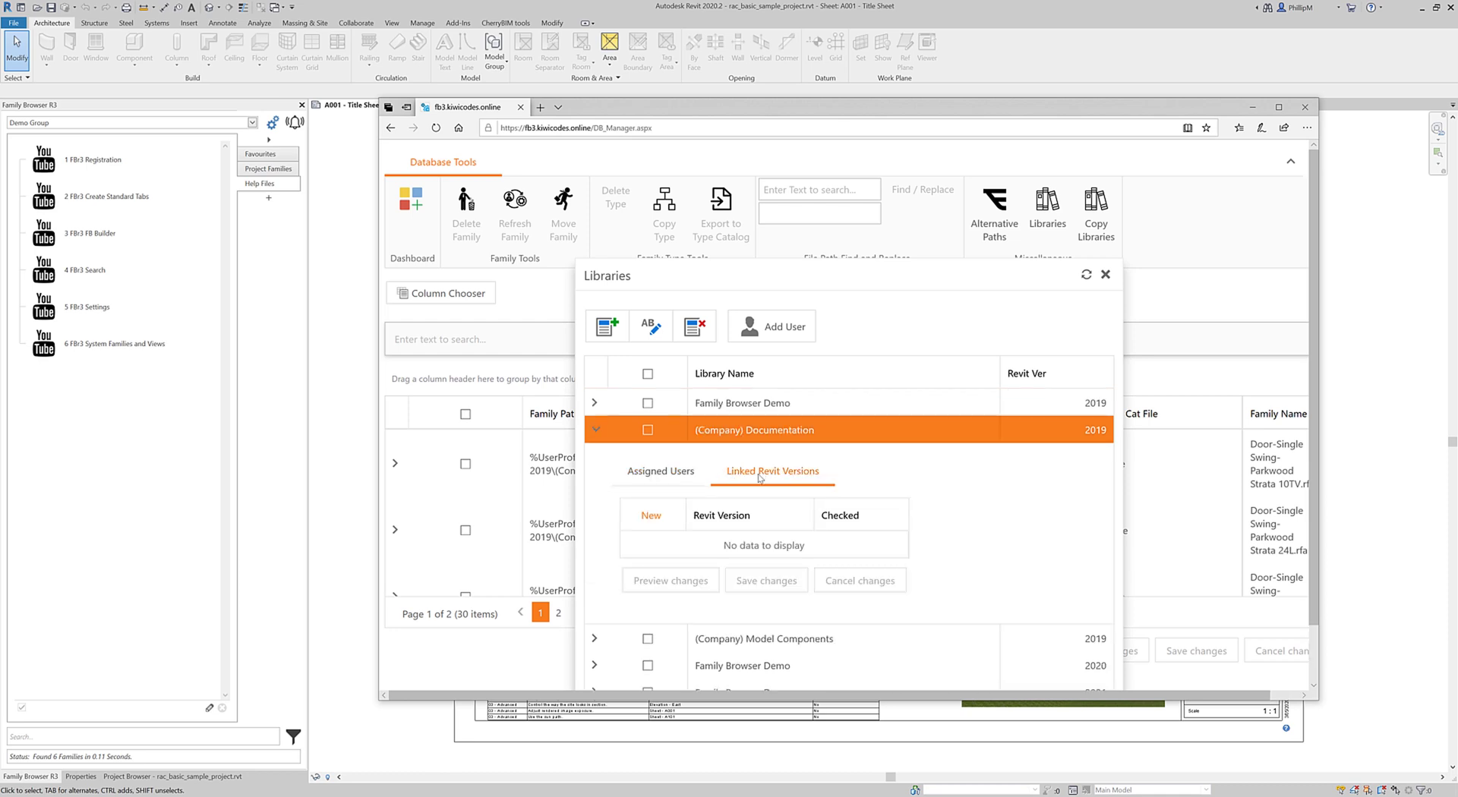
Step: Add Revit version 2020 as a checked linked version of the (Company) Documentation library and save the changes
{"action": "left_click", "coordinate": [651, 515]}
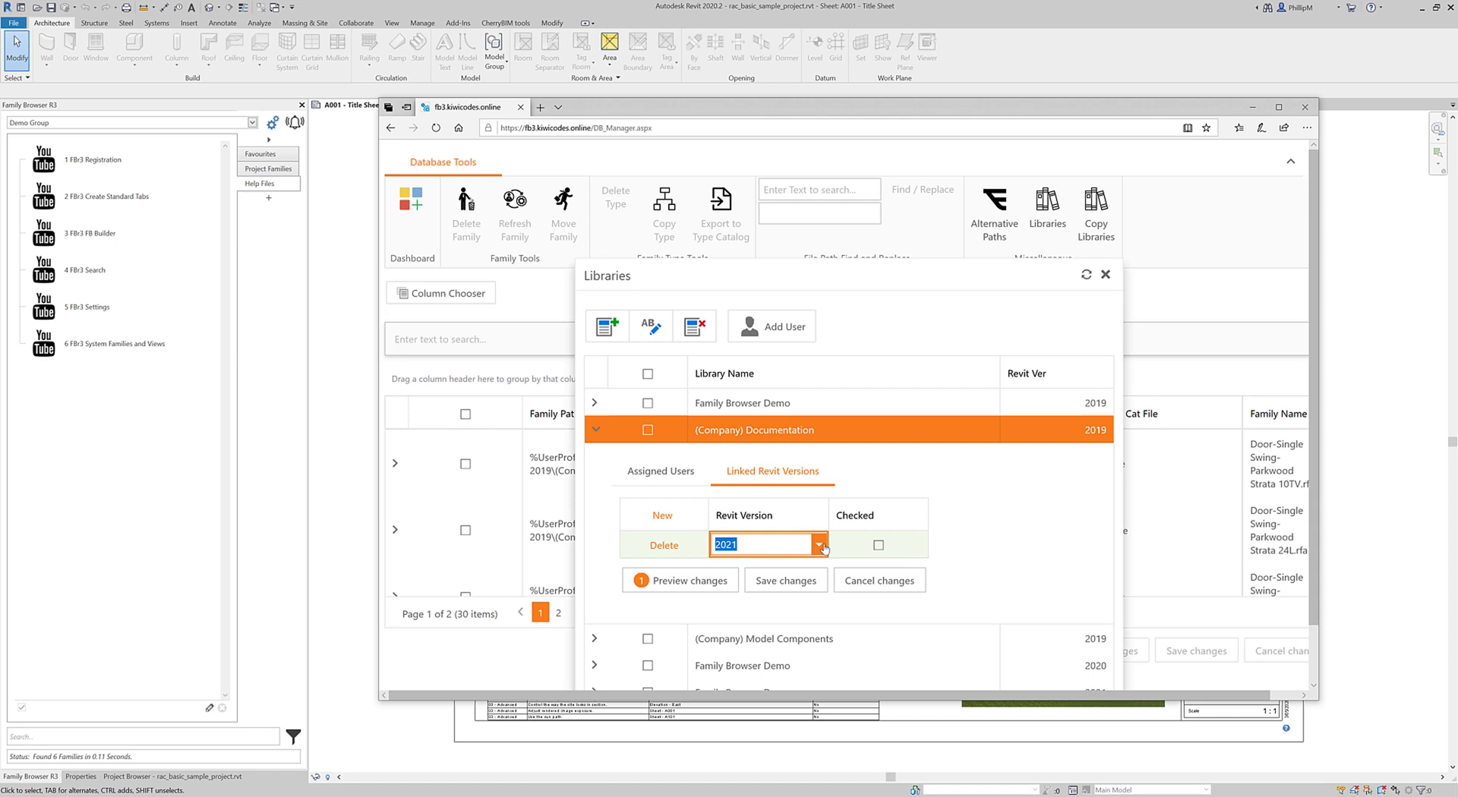
{"action": "left_click", "coordinate": [818, 545]}
{"action": "left_click", "coordinate": [820, 614]}
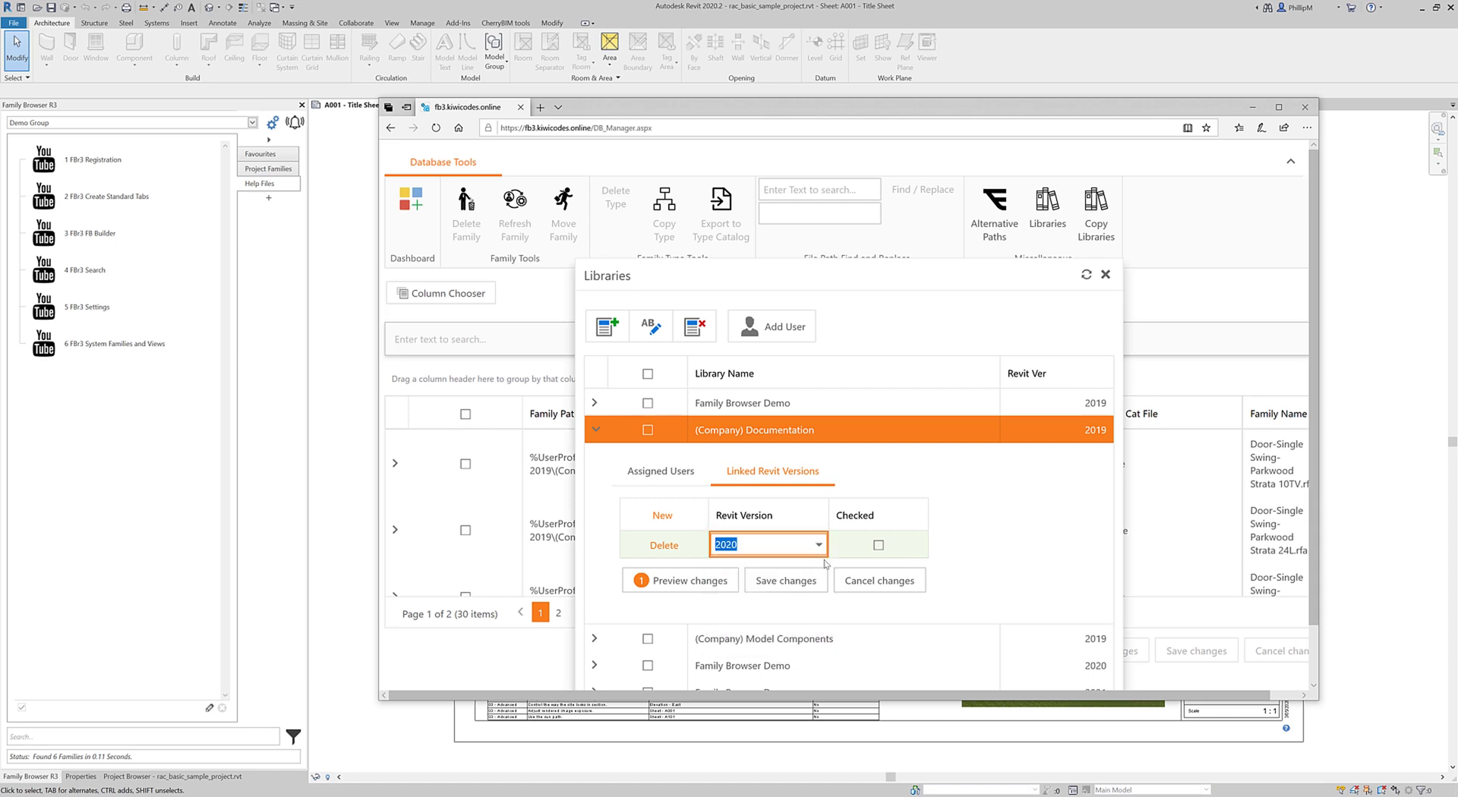
{"action": "left_click", "coordinate": [878, 546]}
{"action": "left_click", "coordinate": [783, 581]}
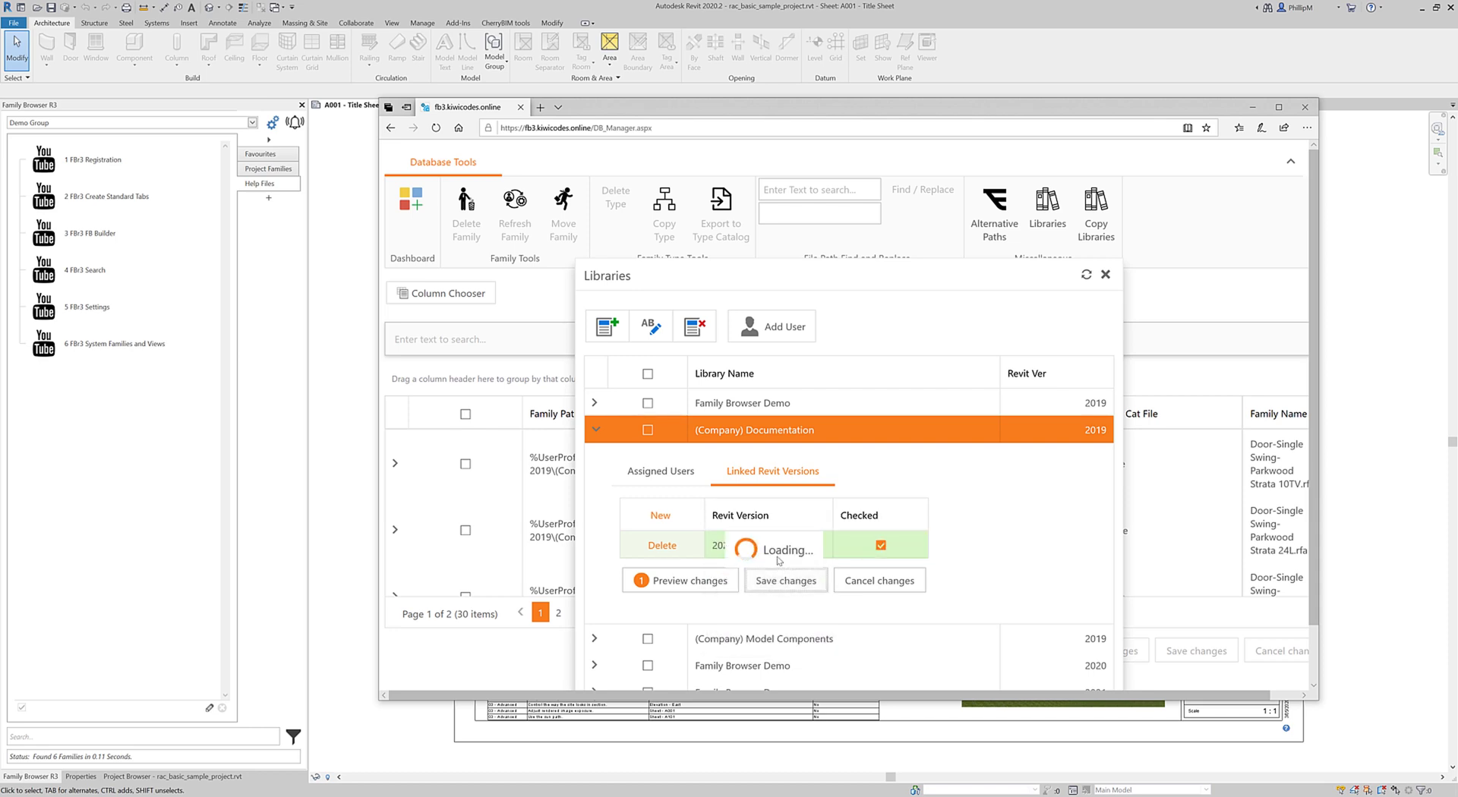
Step: Link Revit versions 2020 and 2021 to the (Company) Model Components library, mark both as checked and save the changes
{"action": "left_click", "coordinate": [596, 431]}
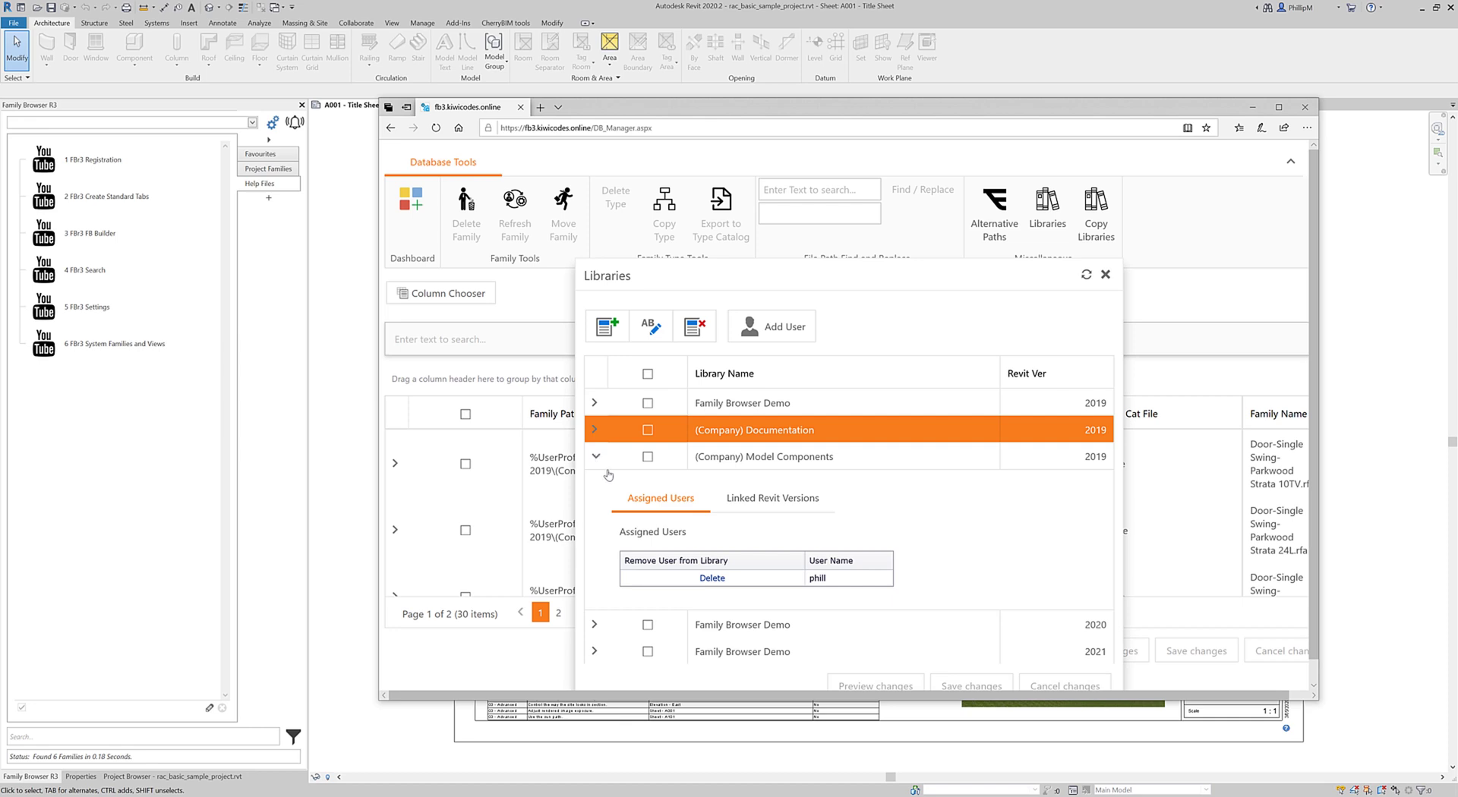
{"action": "left_click", "coordinate": [793, 505]}
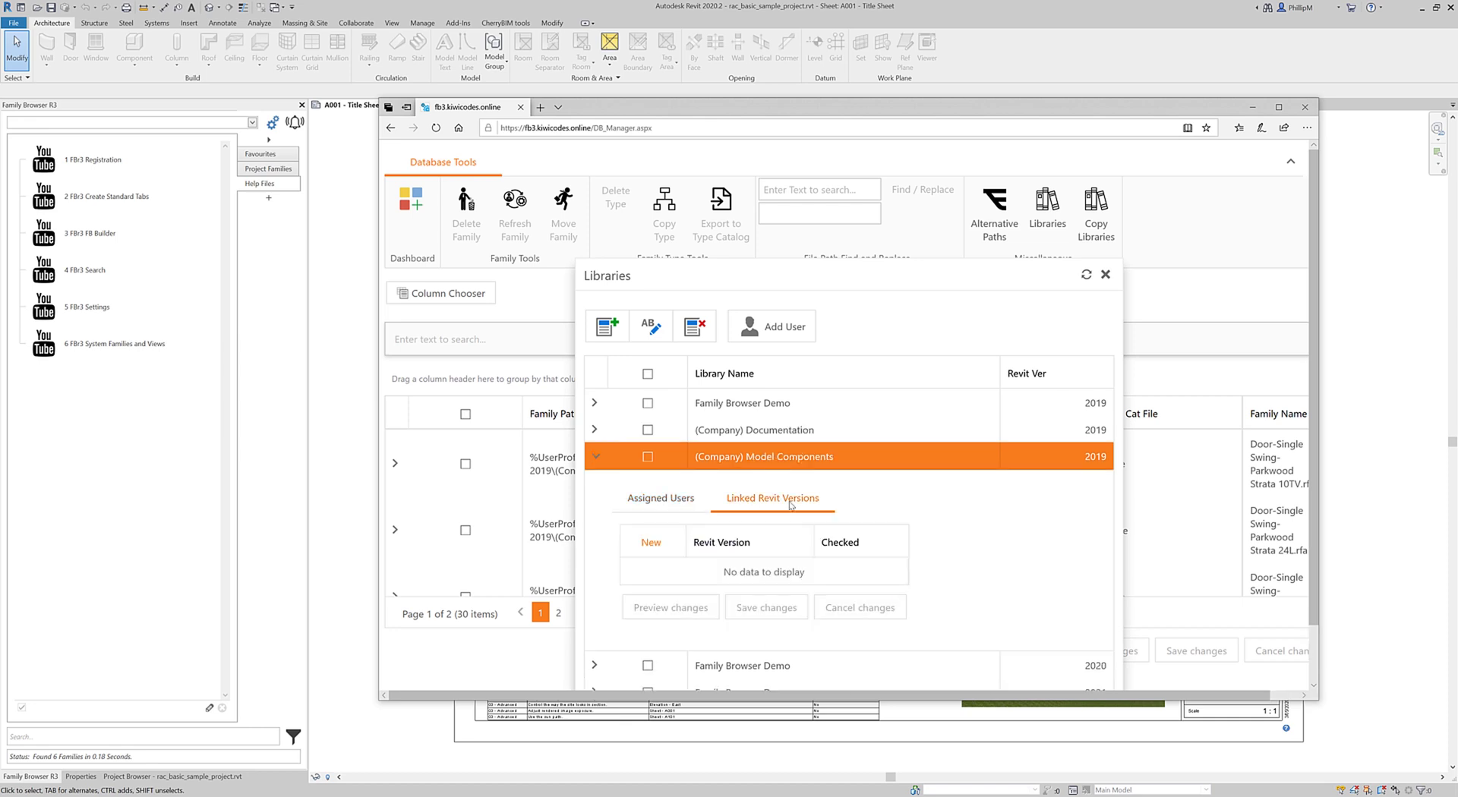
{"action": "left_click", "coordinate": [657, 545]}
{"action": "left_click", "coordinate": [818, 571]}
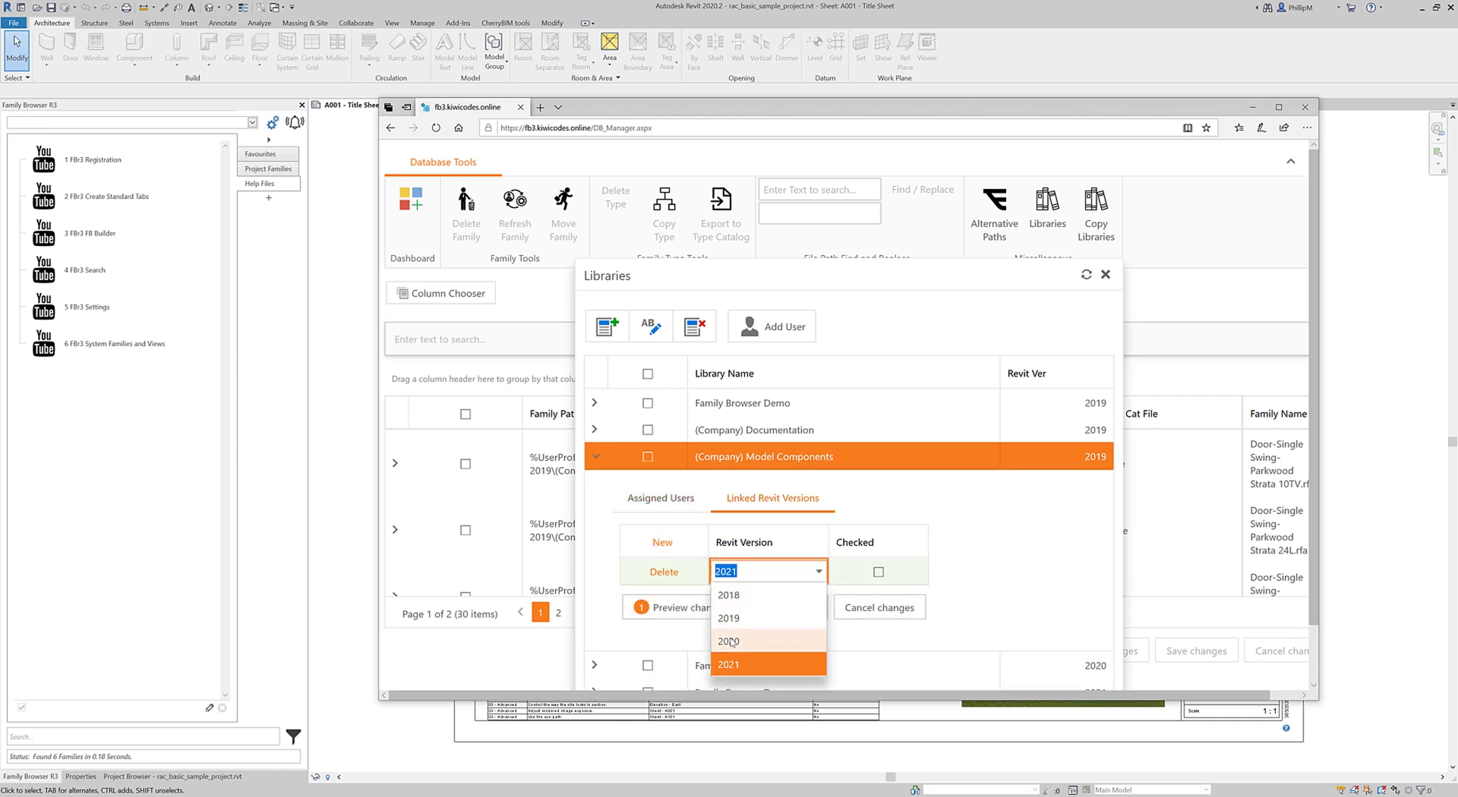
{"action": "left_click", "coordinate": [826, 600]}
{"action": "left_click", "coordinate": [879, 572]}
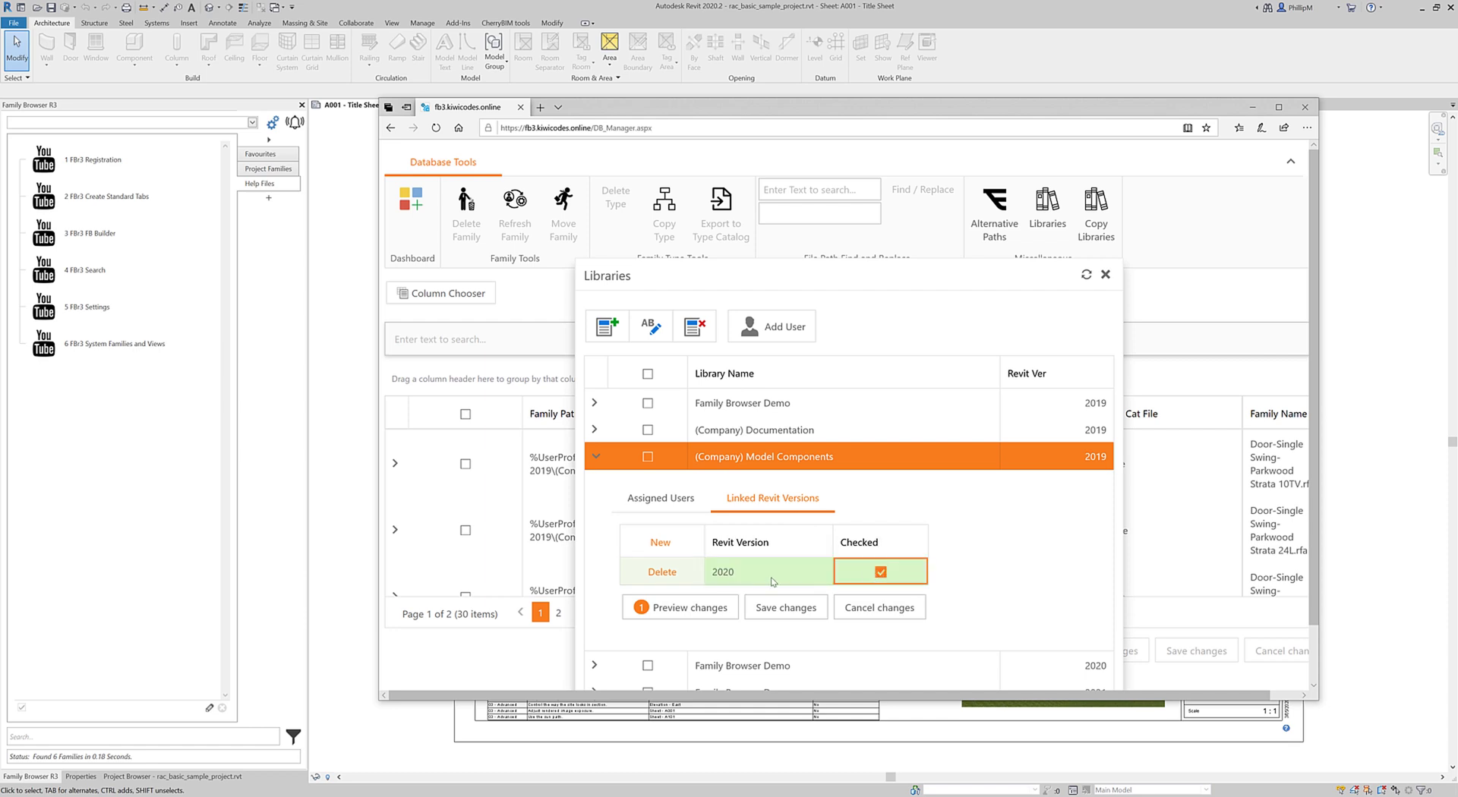
{"action": "left_click", "coordinate": [658, 545]}
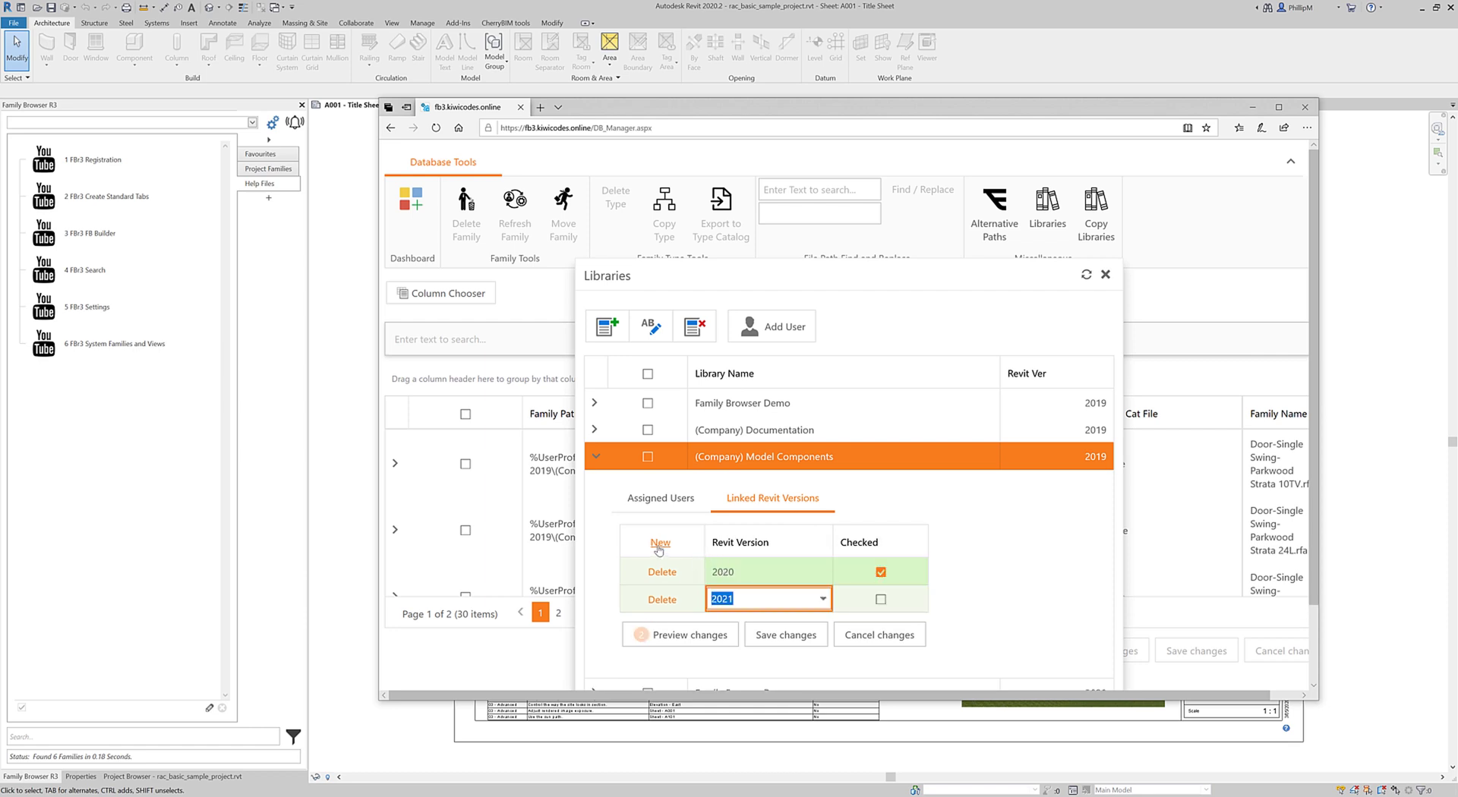
{"action": "left_click", "coordinate": [882, 601]}
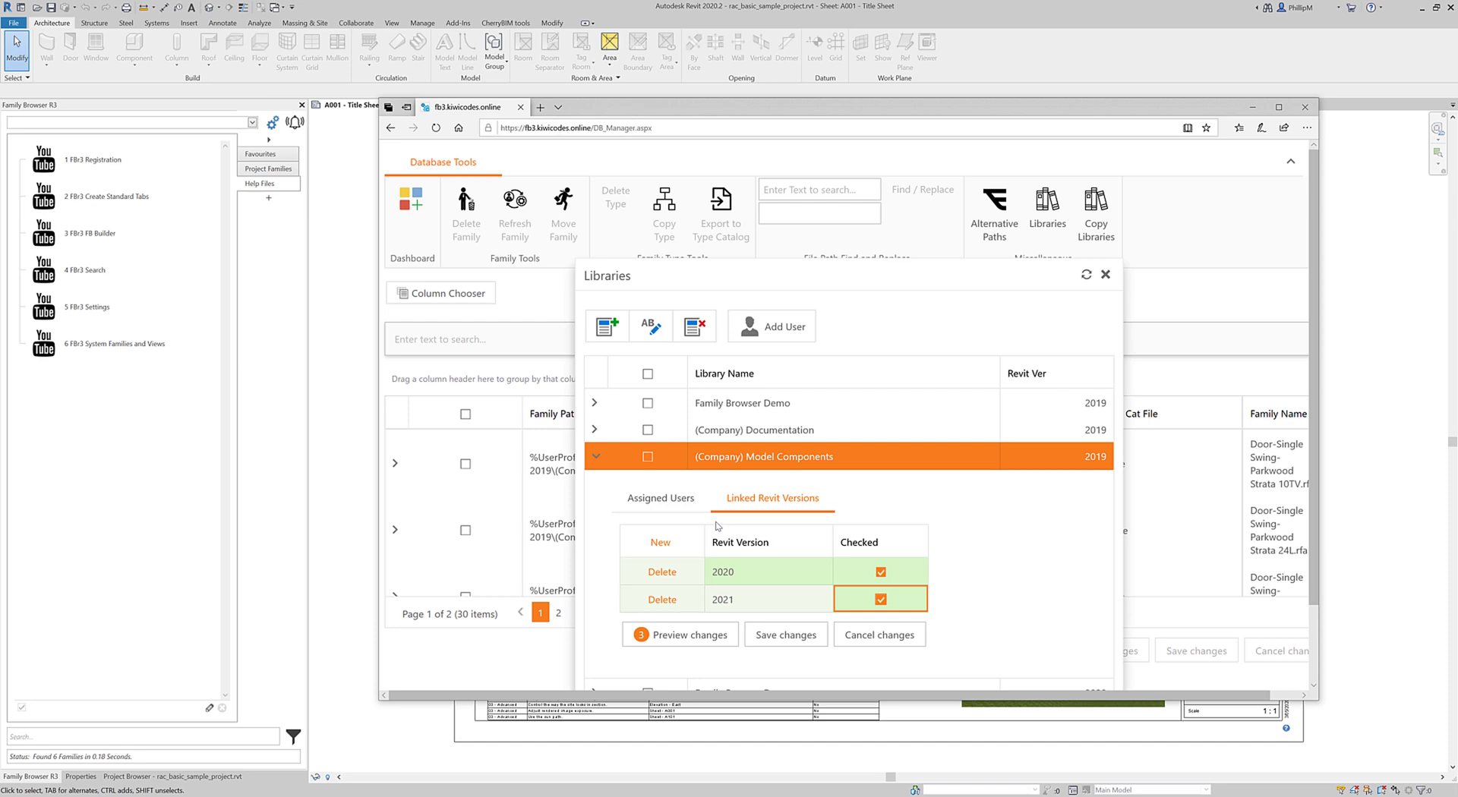
{"action": "left_click", "coordinate": [774, 634]}
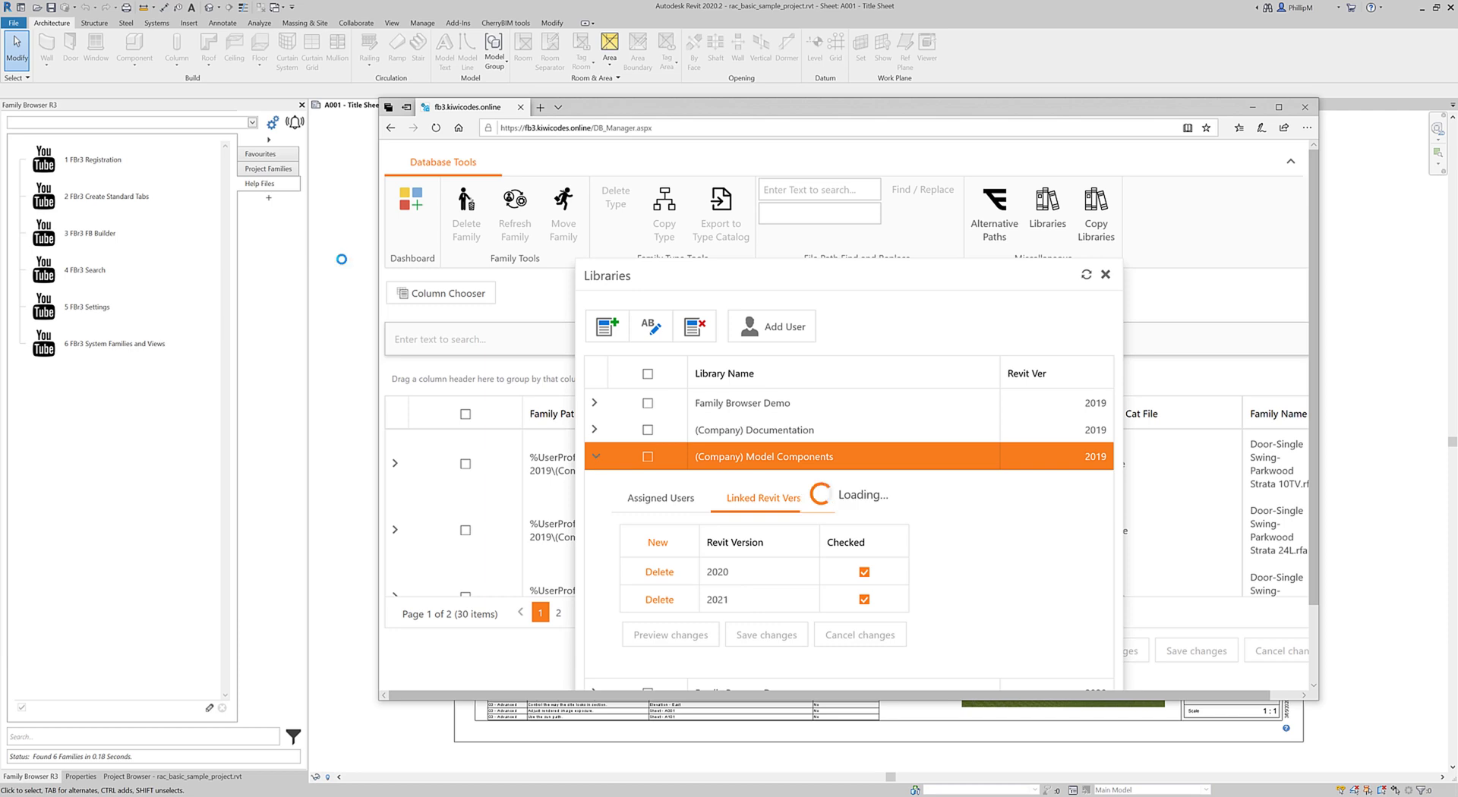
Step: Back in Revit, load the Enclosure and External group of (Company) Model Components and show its 45 Doors families
{"action": "left_click", "coordinate": [252, 122]}
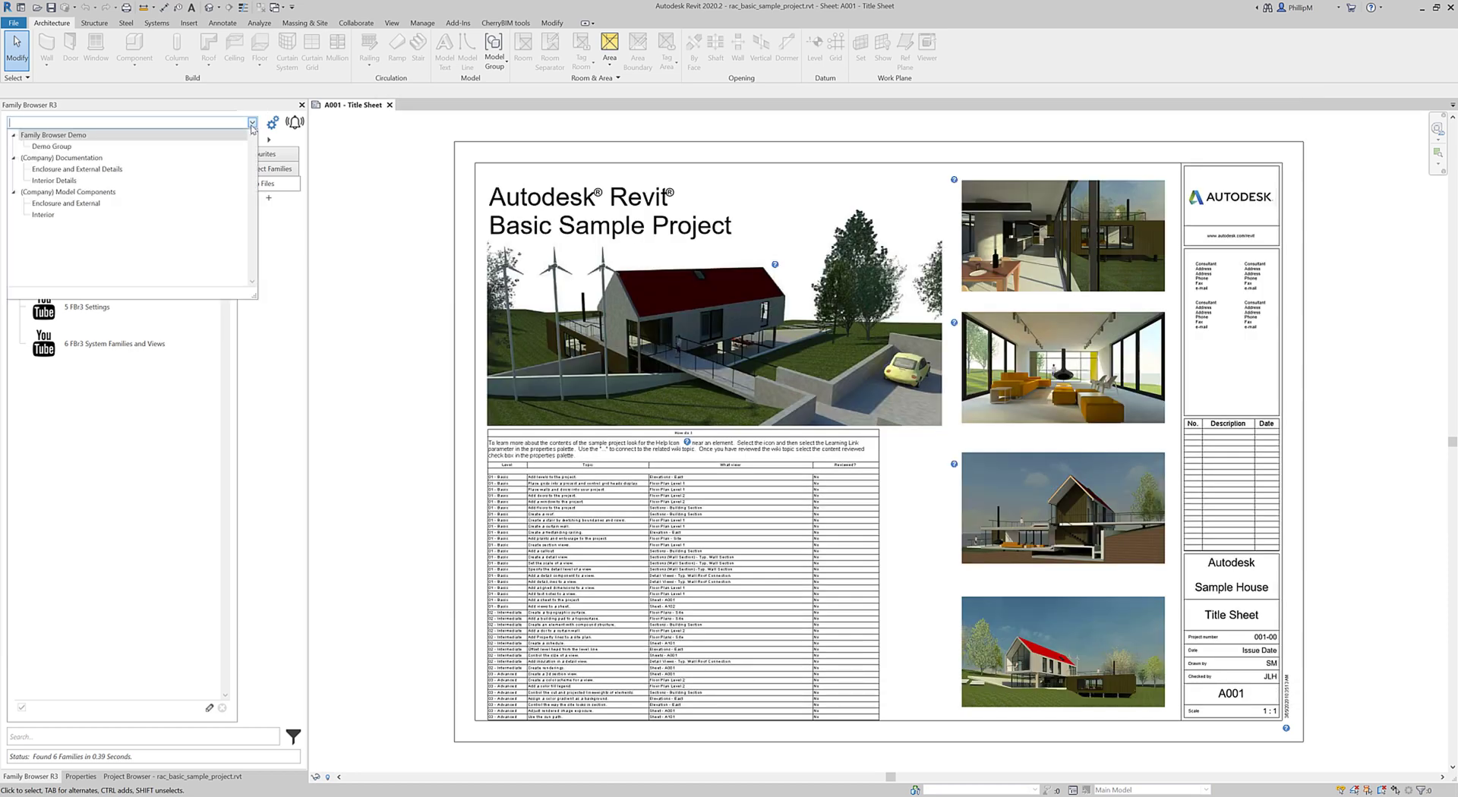
{"action": "left_click", "coordinate": [74, 207]}
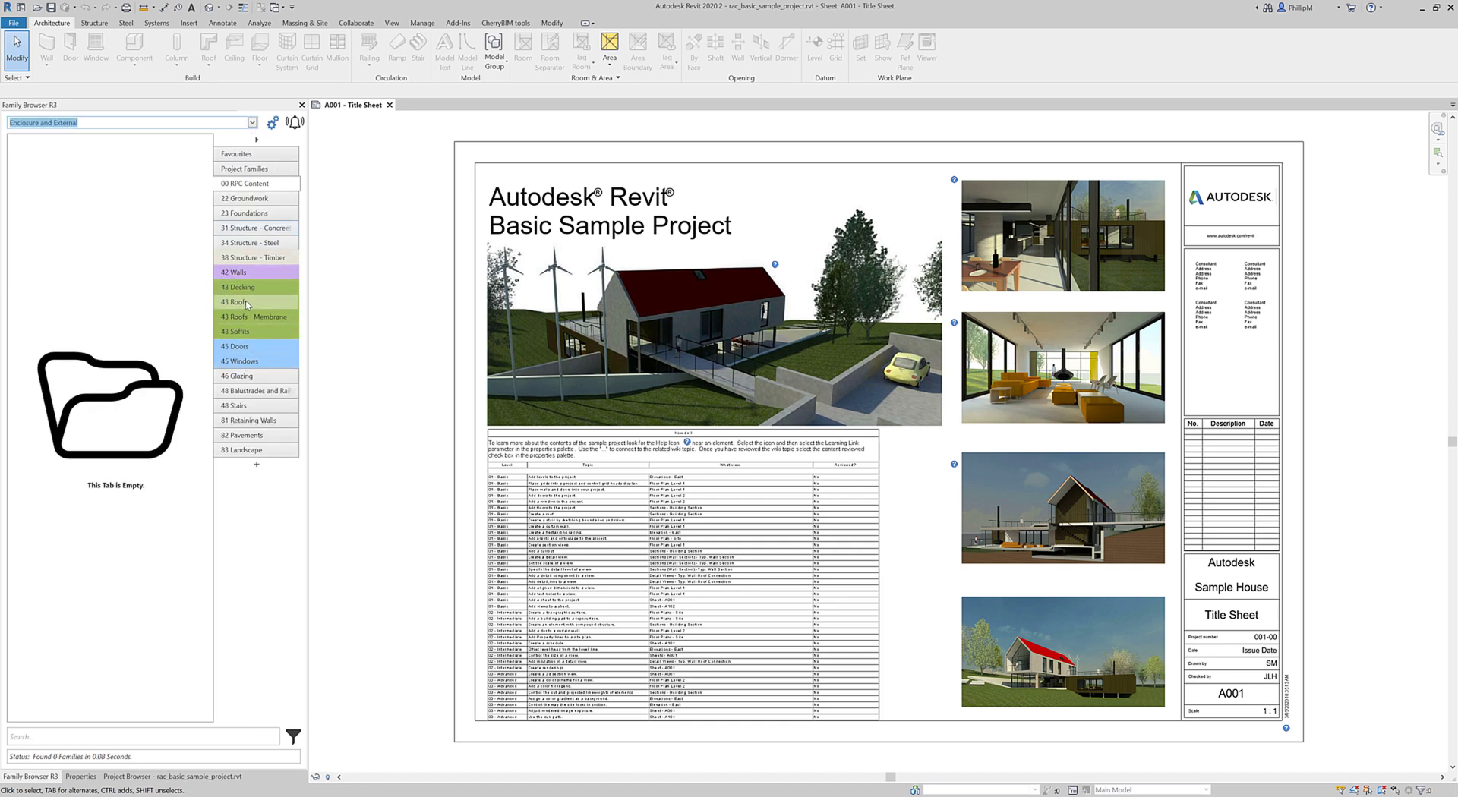
{"action": "left_click", "coordinate": [247, 347]}
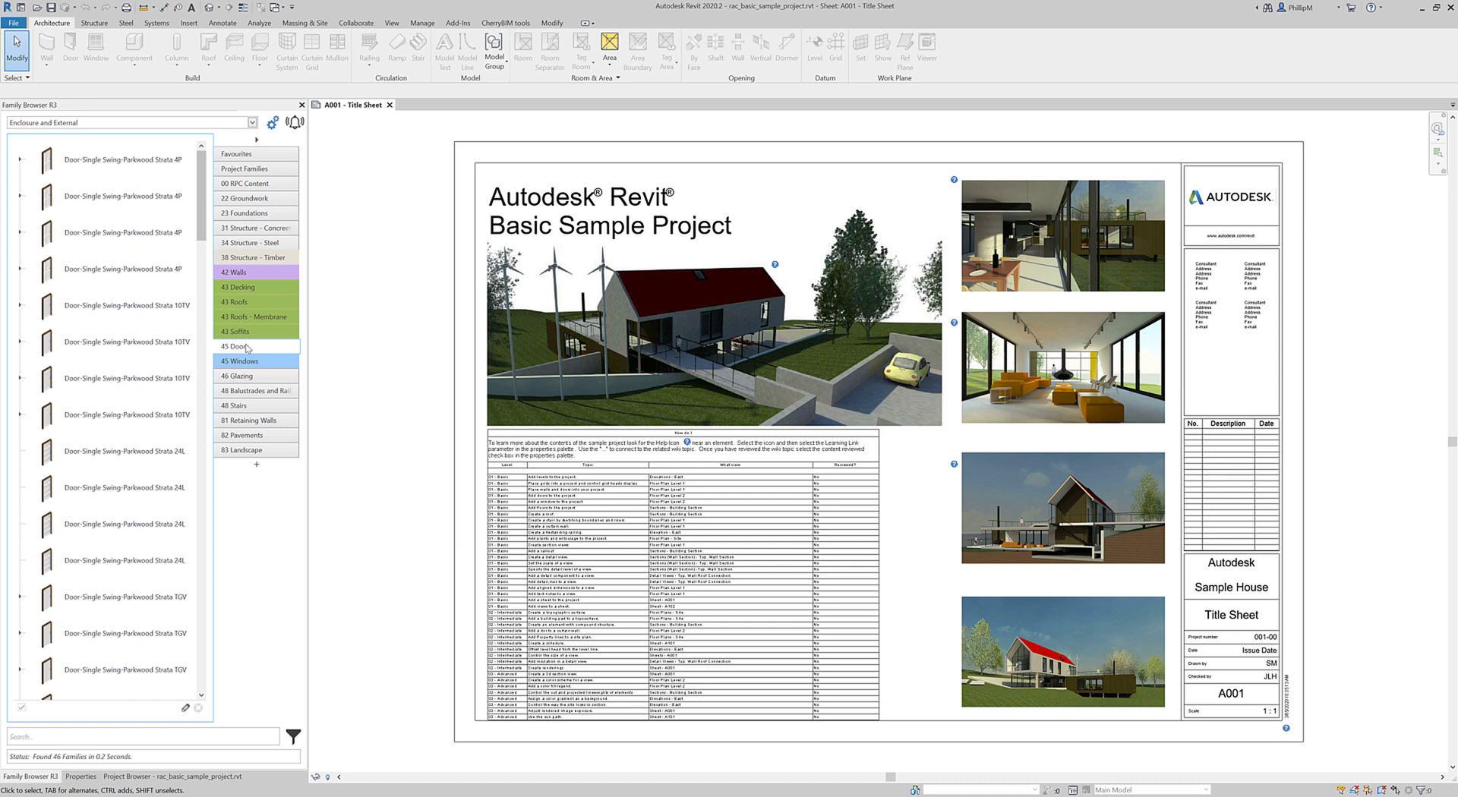
Step: Examine the file properties of the first Door-Single Swing-Parkwood Strata 10TV family, including its path and type parameters, and close them
{"action": "right_click", "coordinate": [81, 310]}
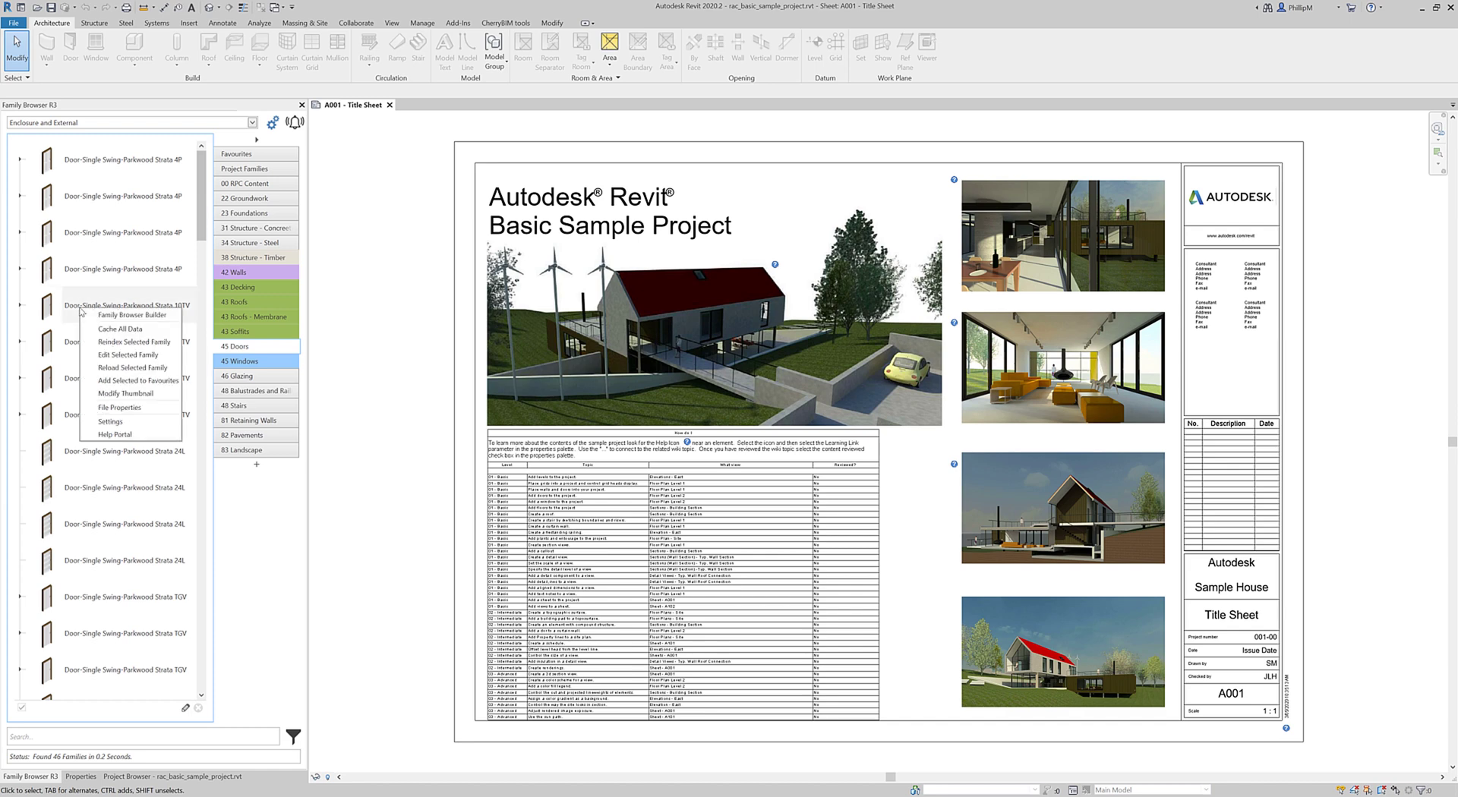
{"action": "left_click", "coordinate": [133, 409]}
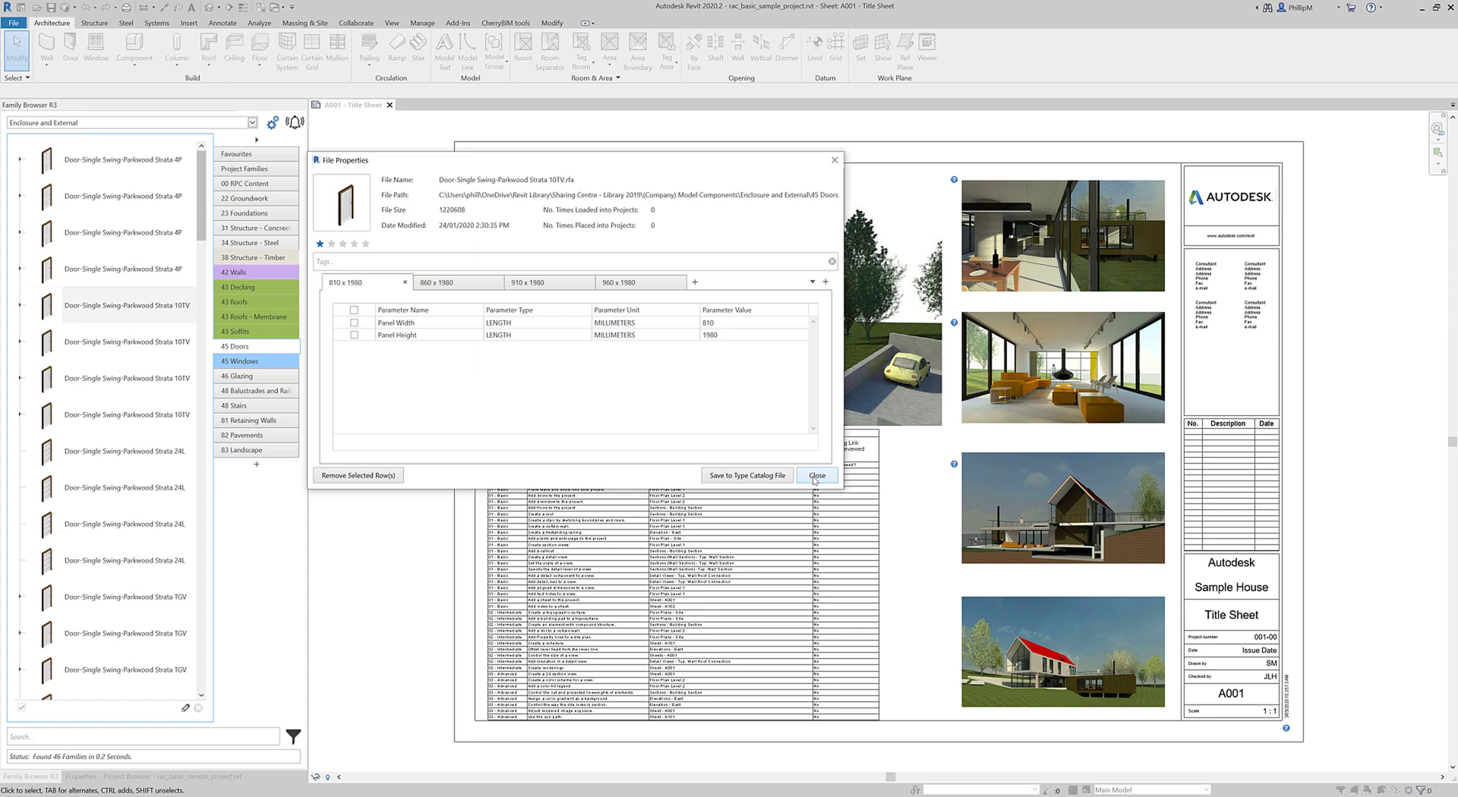
{"action": "left_click", "coordinate": [814, 479]}
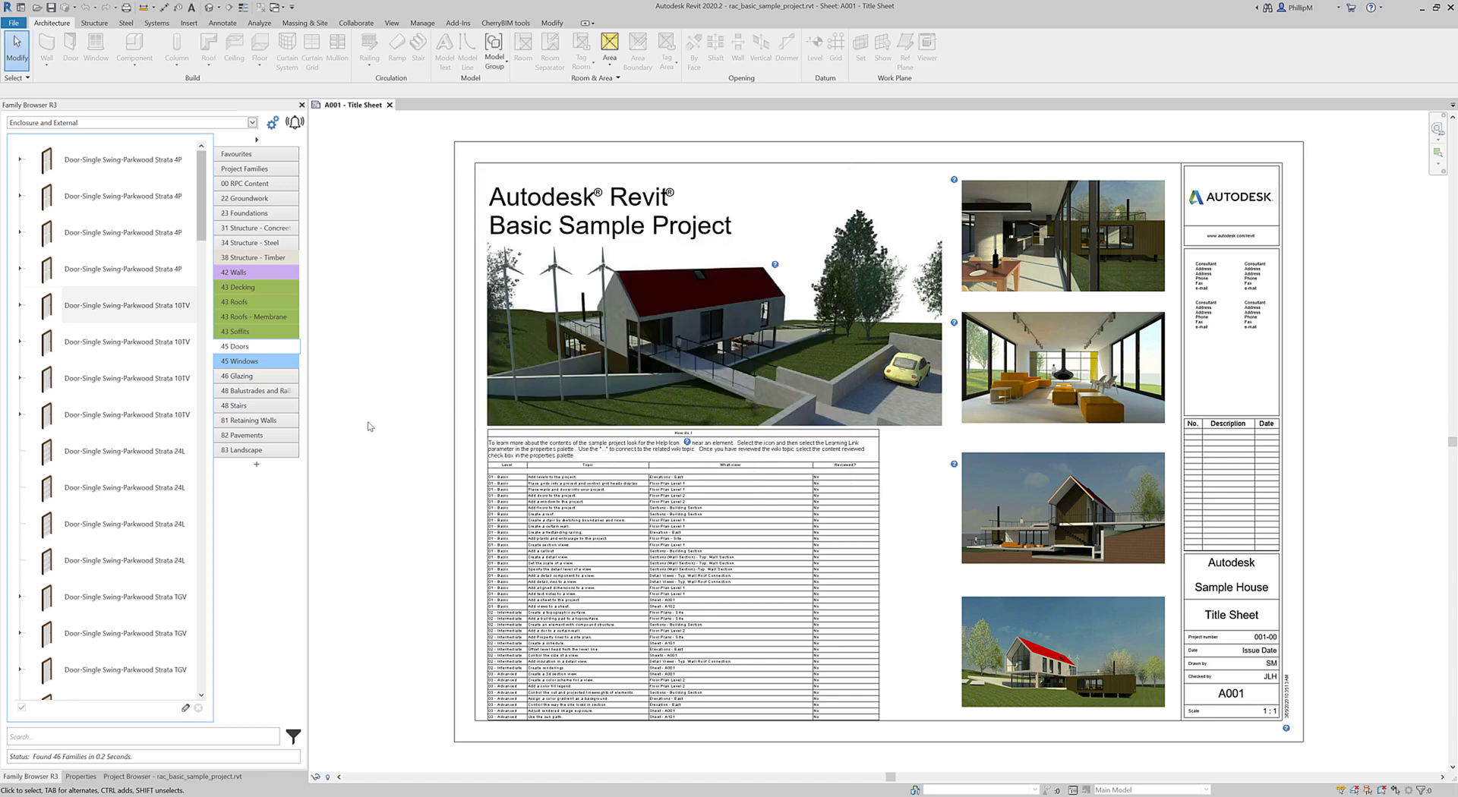